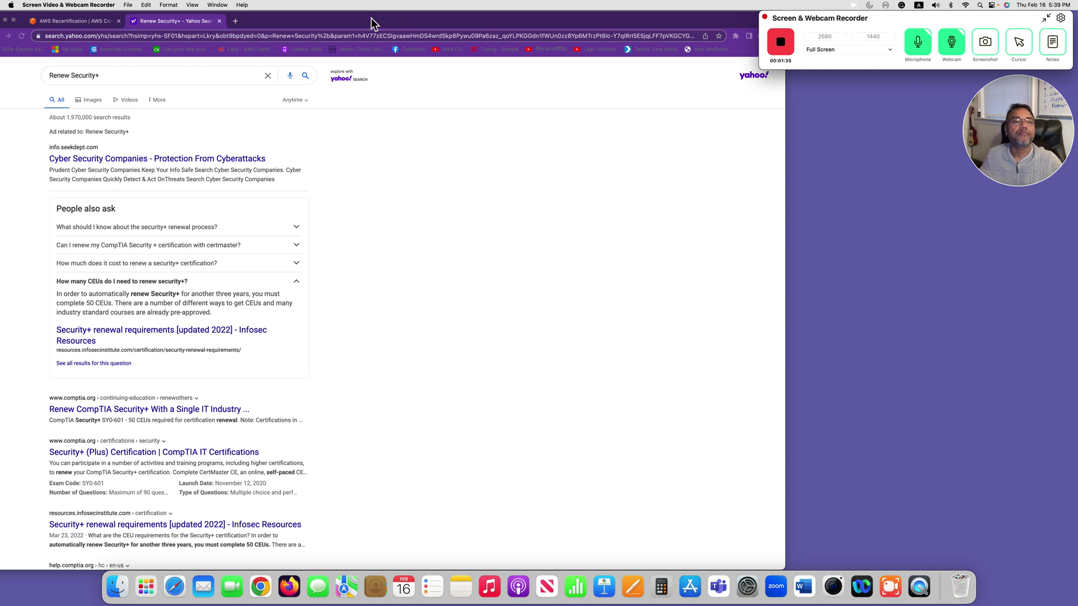
Switch to the AWS Recertification tab and widen Chrome to full screen width.
{"action": "left_click", "coordinate": [78, 22]}
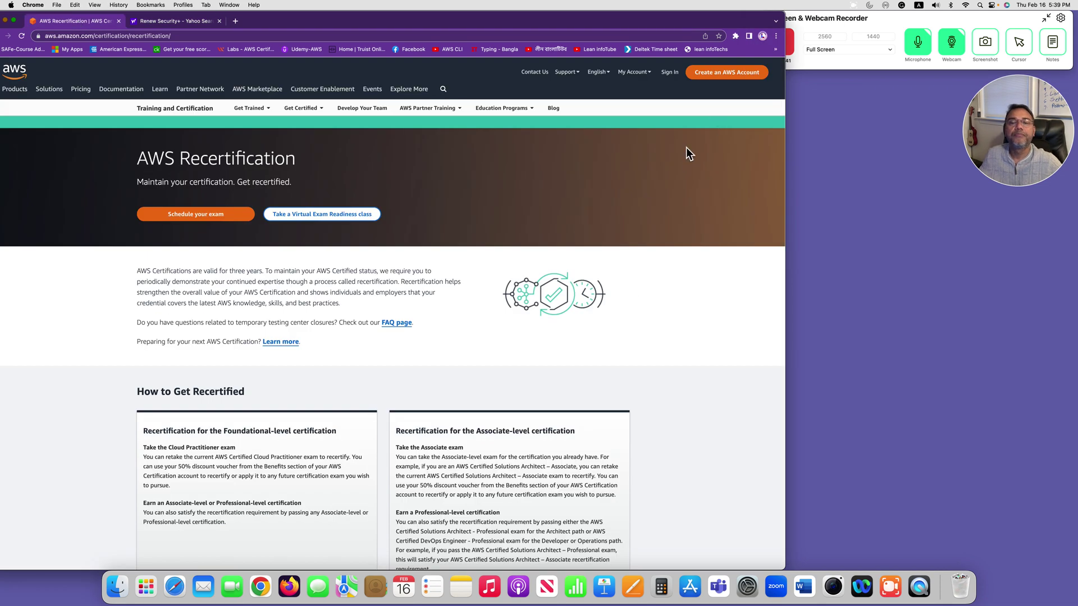
{"action": "scroll", "coordinate": [636, 316], "scroll_direction": "down", "scroll_amount": 3}
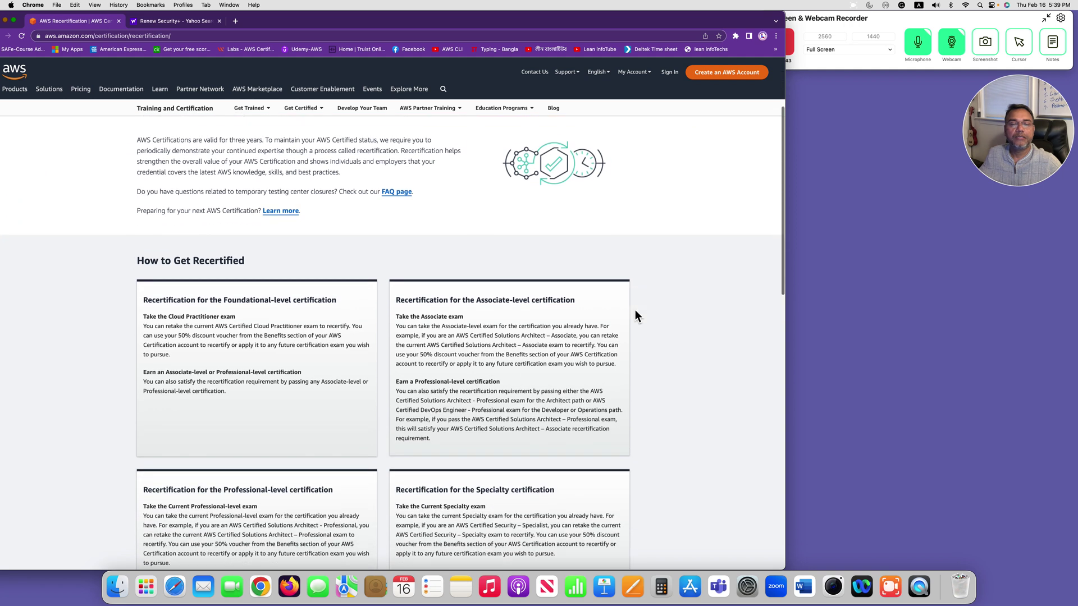
{"action": "scroll", "coordinate": [635, 316], "scroll_direction": "down", "scroll_amount": 2}
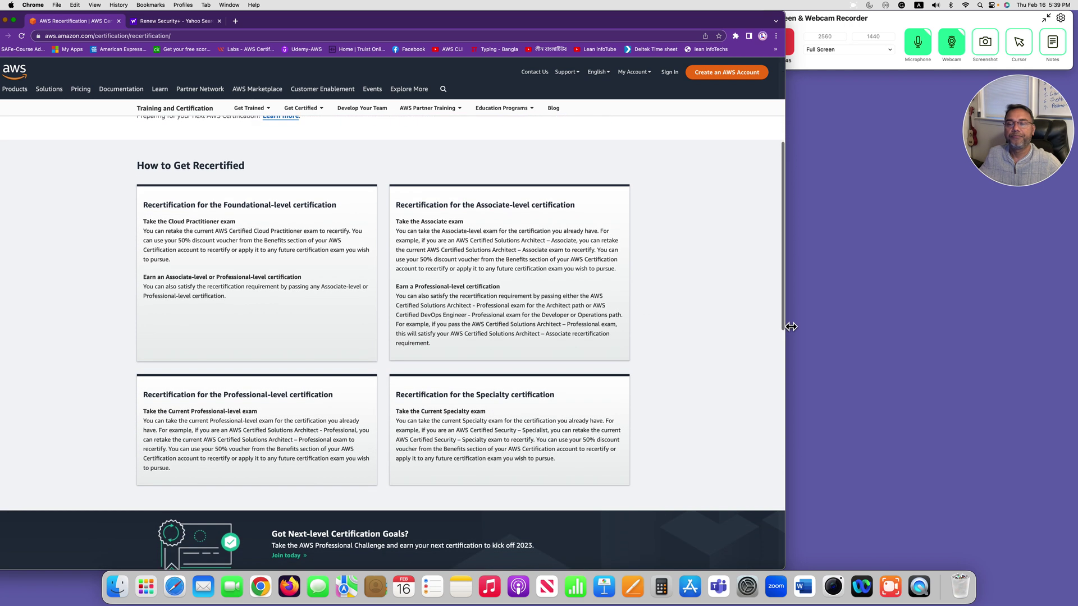
{"action": "left_click_drag", "start_coordinate": [791, 327], "coordinate": [1073, 335]}
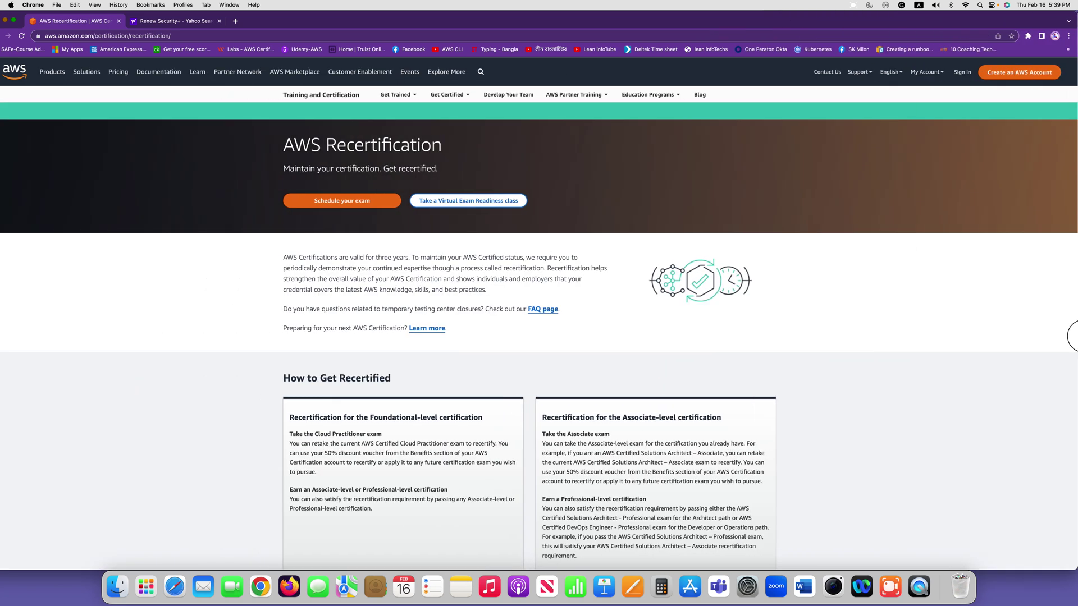
{"action": "scroll", "coordinate": [853, 333], "scroll_direction": "down", "scroll_amount": 5}
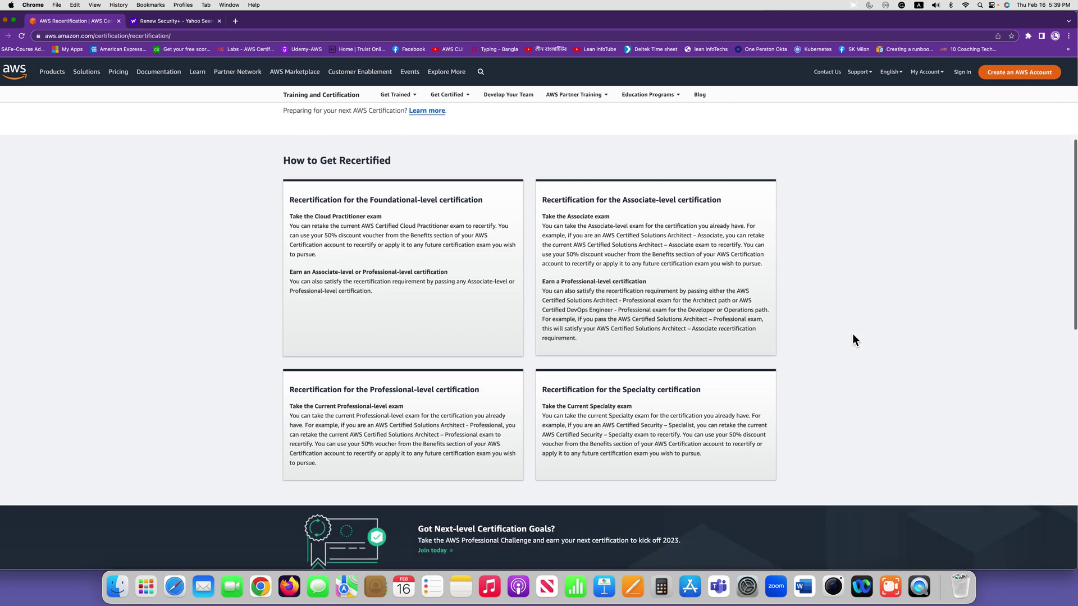
{"action": "scroll", "coordinate": [853, 334], "scroll_direction": "up", "scroll_amount": 1}
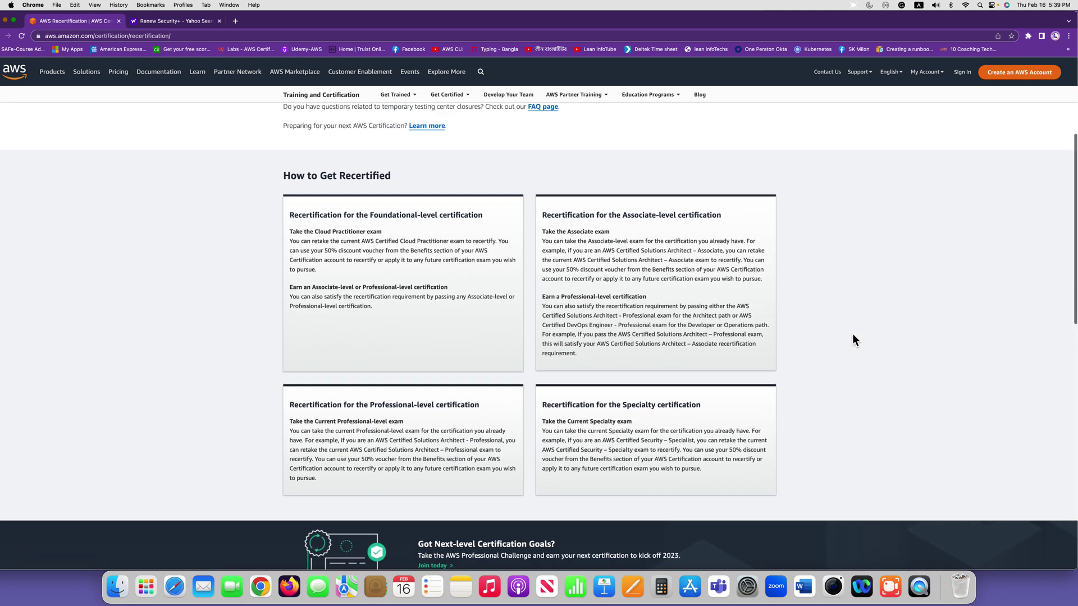
{"action": "scroll", "coordinate": [852, 333], "scroll_direction": "up", "scroll_amount": 1}
{"action": "scroll", "coordinate": [853, 334], "scroll_direction": "down", "scroll_amount": 2}
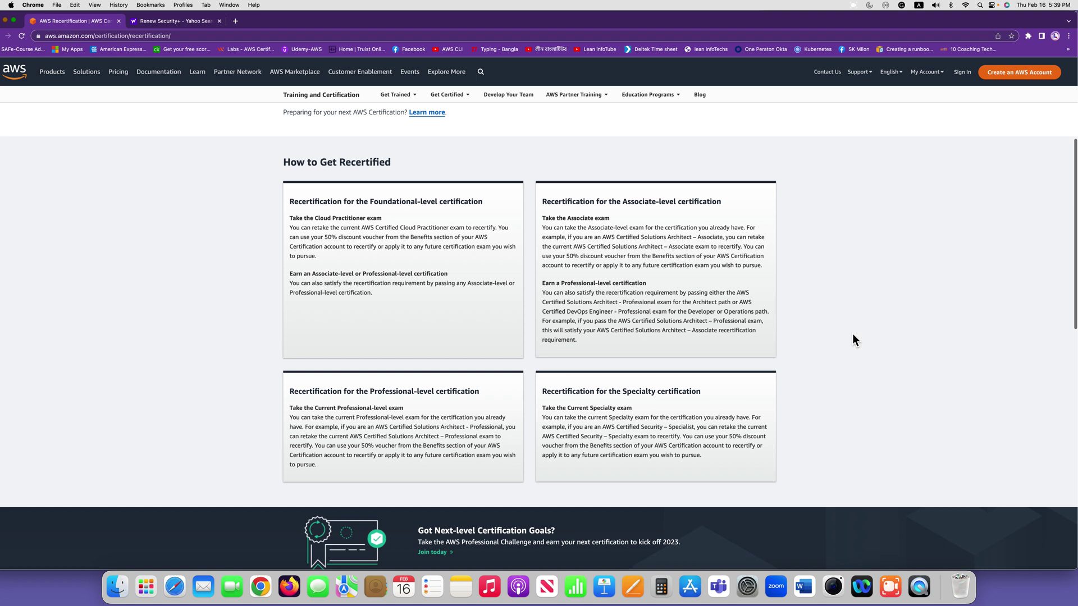
{"action": "scroll", "coordinate": [852, 340], "scroll_direction": "down", "scroll_amount": 1}
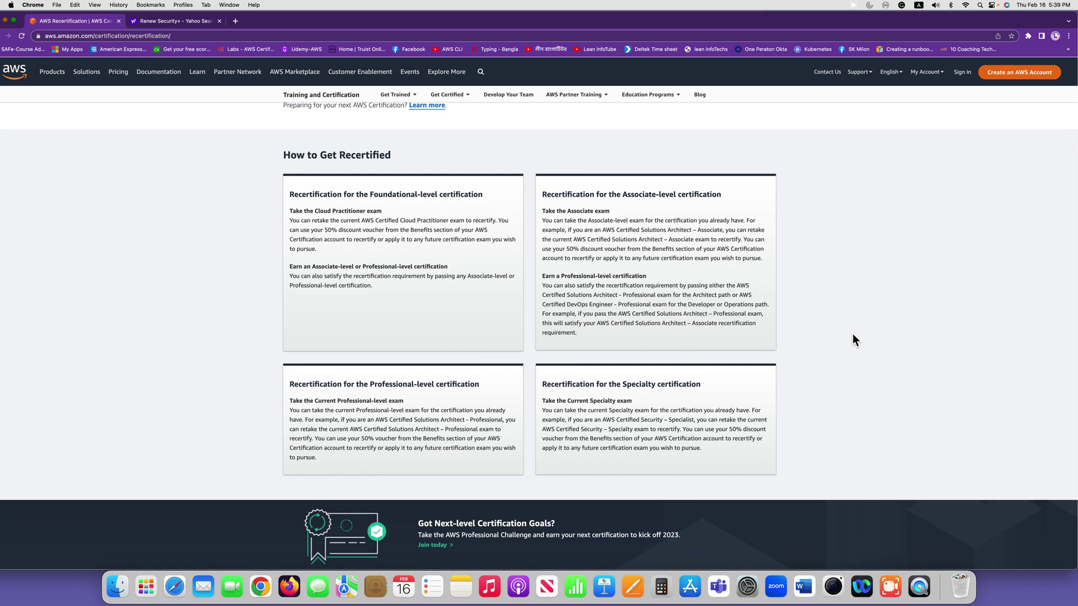
{"action": "scroll", "coordinate": [853, 335], "scroll_direction": "down", "scroll_amount": 1}
{"action": "scroll", "coordinate": [853, 335], "scroll_direction": "up", "scroll_amount": 1}
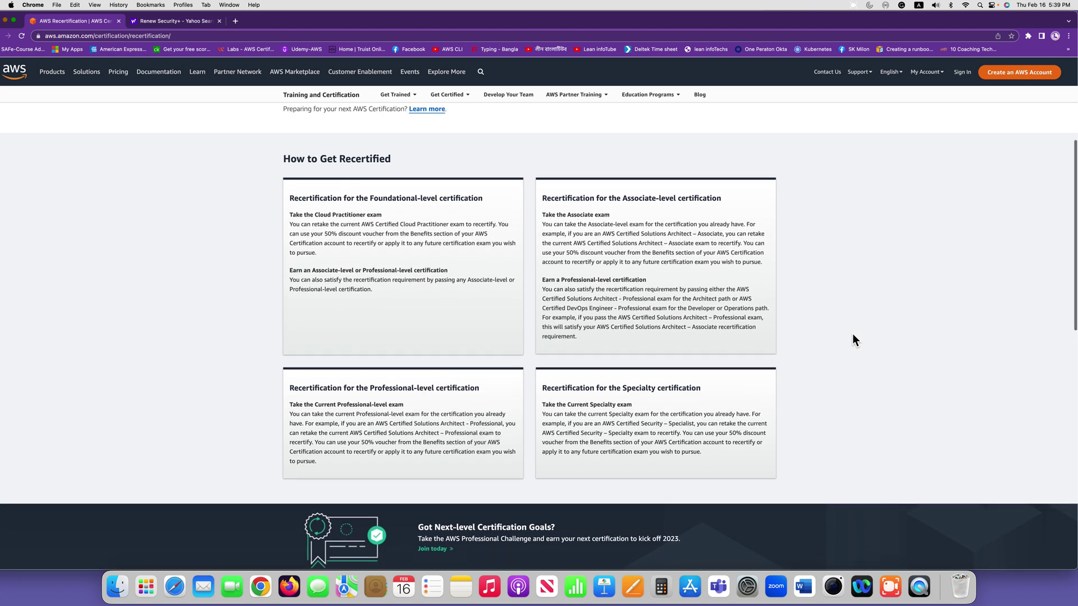
{"action": "scroll", "coordinate": [852, 333], "scroll_direction": "up", "scroll_amount": 2}
{"action": "scroll", "coordinate": [853, 334], "scroll_direction": "up", "scroll_amount": 3}
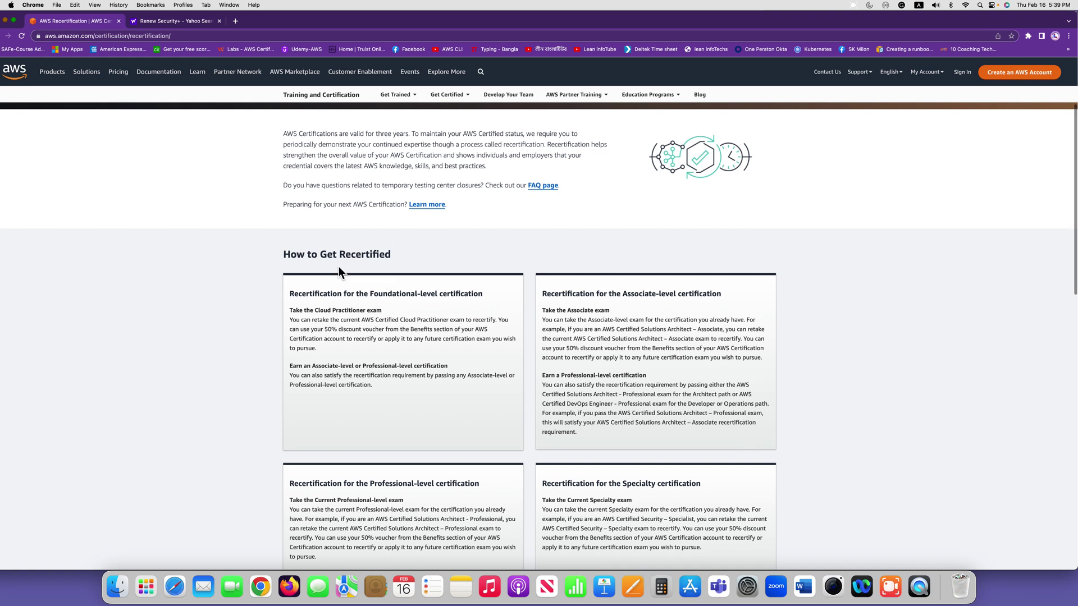
{"action": "scroll", "coordinate": [409, 261], "scroll_direction": "up", "scroll_amount": 4}
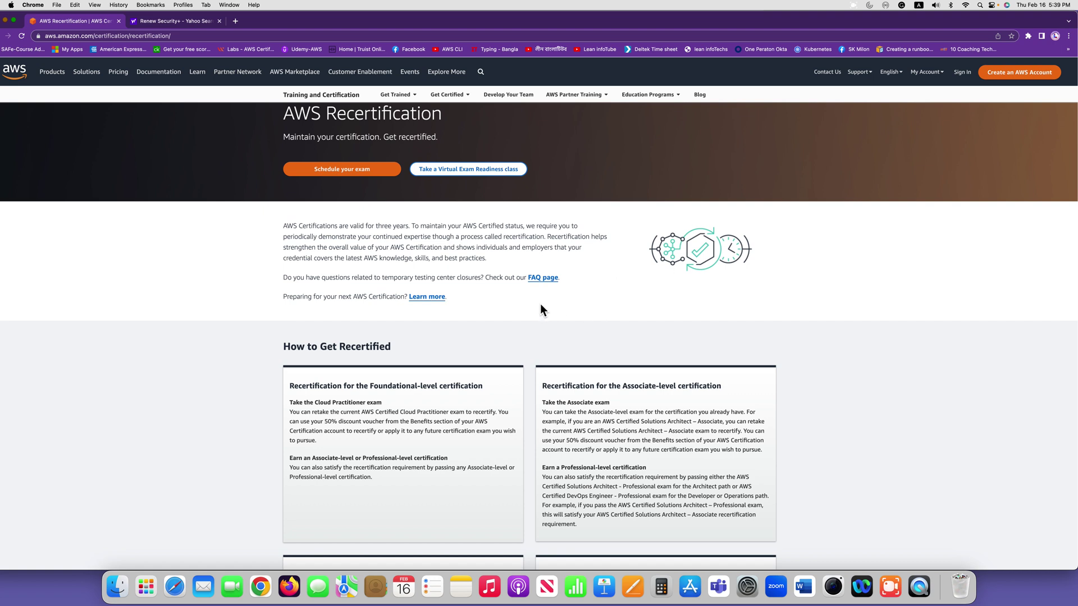
{"action": "scroll", "coordinate": [539, 305], "scroll_direction": "down", "scroll_amount": 5}
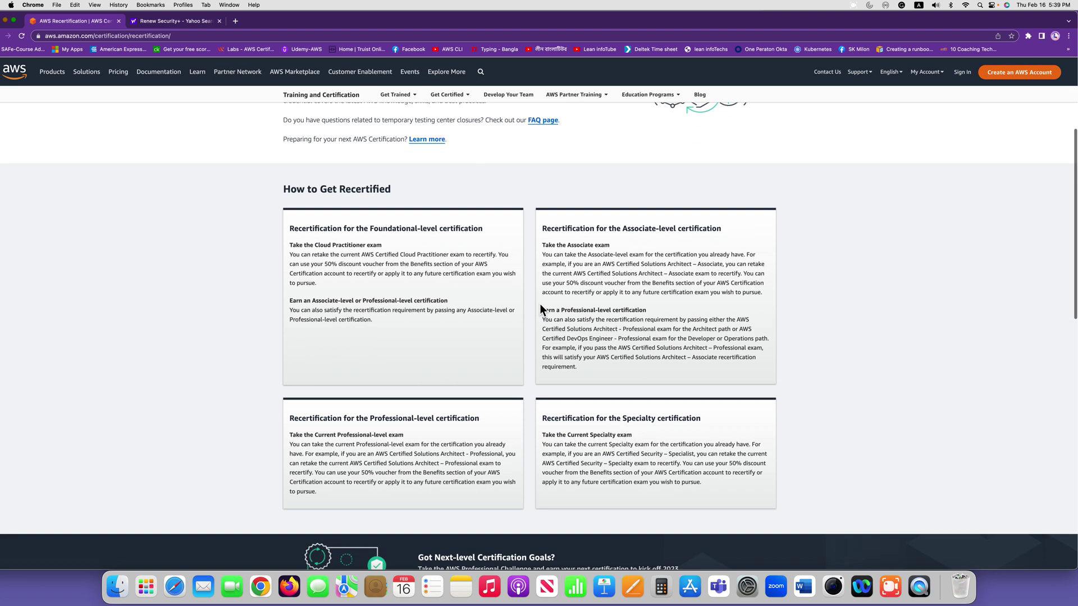
{"action": "scroll", "coordinate": [541, 306], "scroll_direction": "down", "scroll_amount": 2}
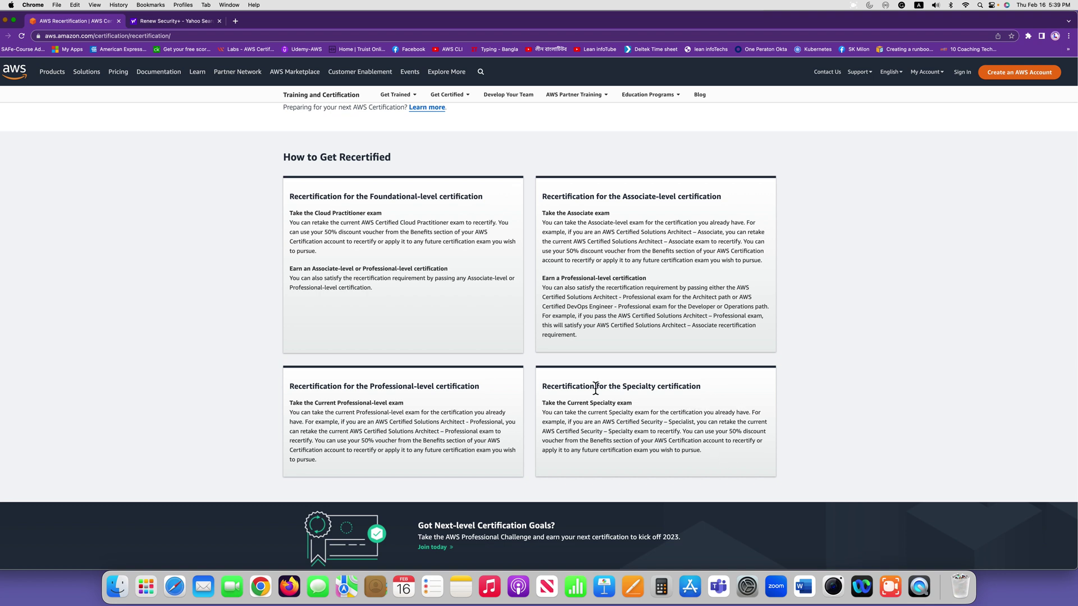
{"action": "scroll", "coordinate": [371, 414], "scroll_direction": "down", "scroll_amount": 1}
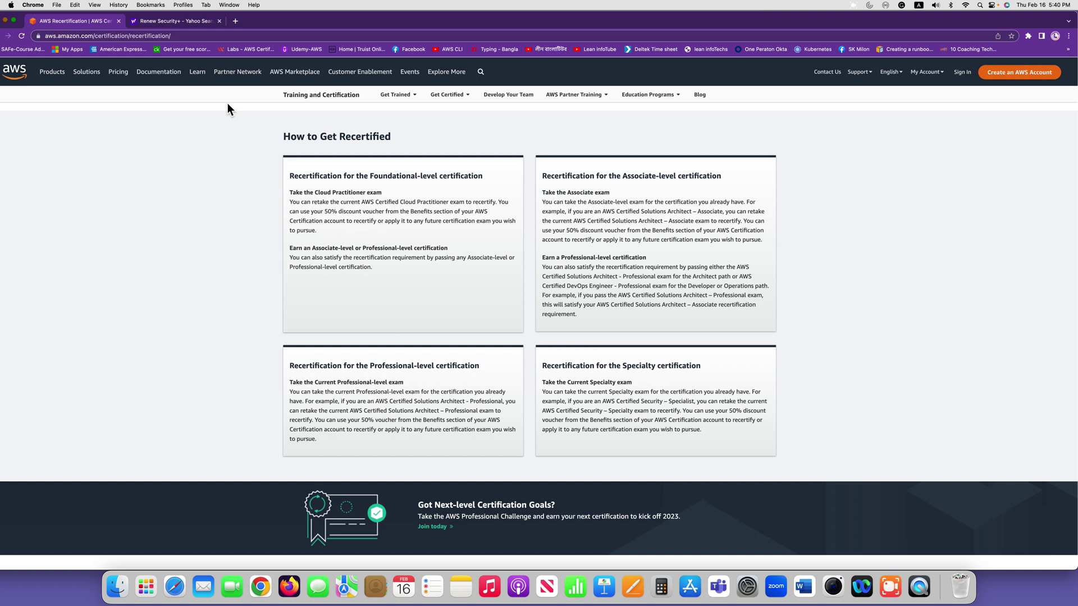
Return to the 'Renew Security+' Yahoo results showing the 50-CEU renewal answer.
{"action": "left_click", "coordinate": [179, 25]}
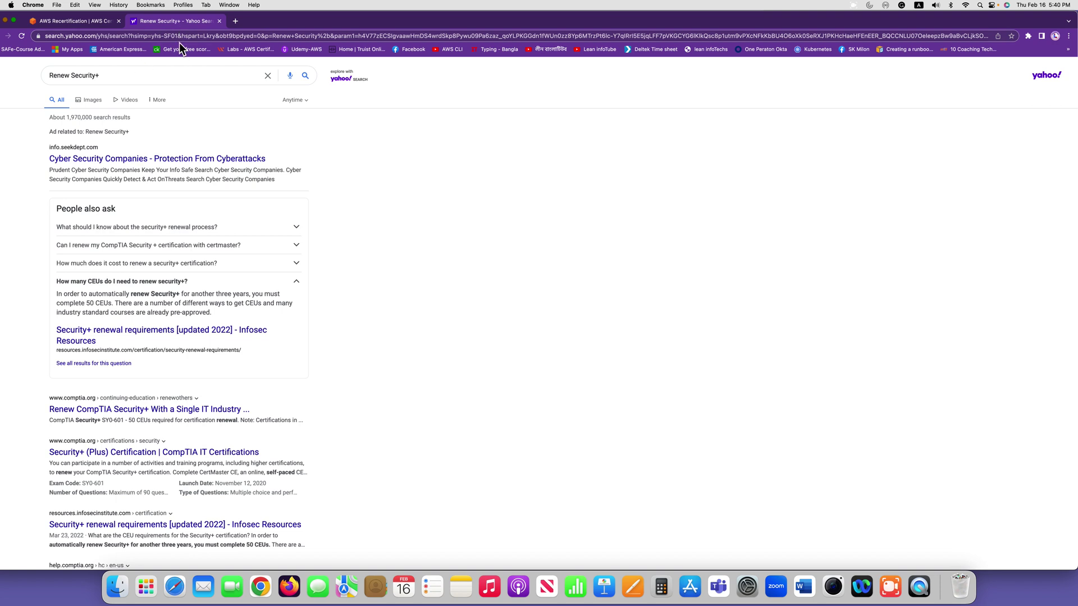
{"action": "scroll", "coordinate": [160, 323], "scroll_direction": "down", "scroll_amount": 2}
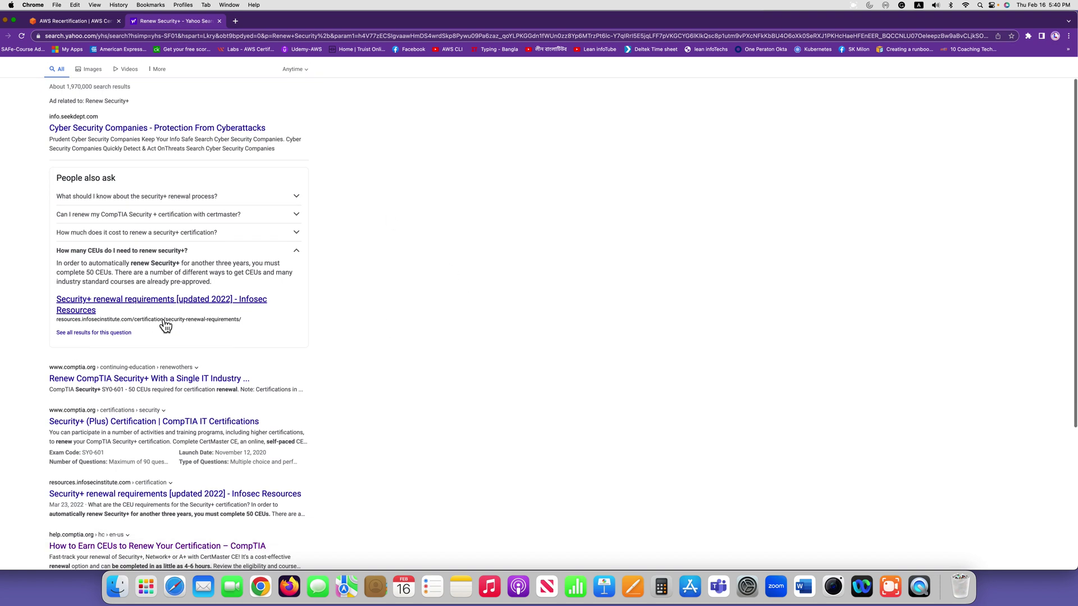
{"action": "scroll", "coordinate": [95, 235], "scroll_direction": "up", "scroll_amount": 2}
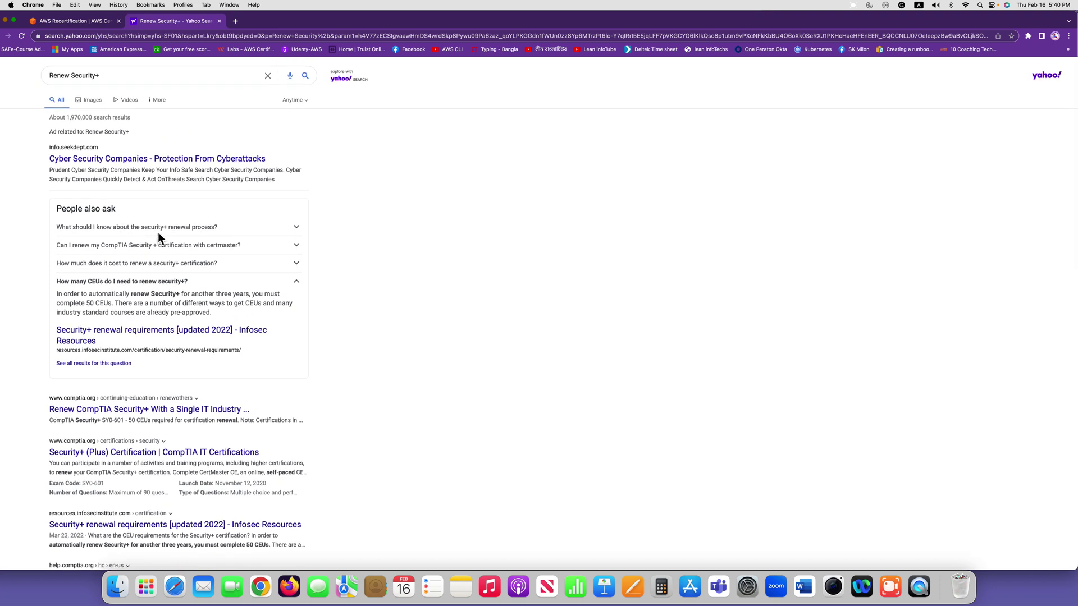
{"action": "scroll", "coordinate": [158, 233], "scroll_direction": "down", "scroll_amount": 2}
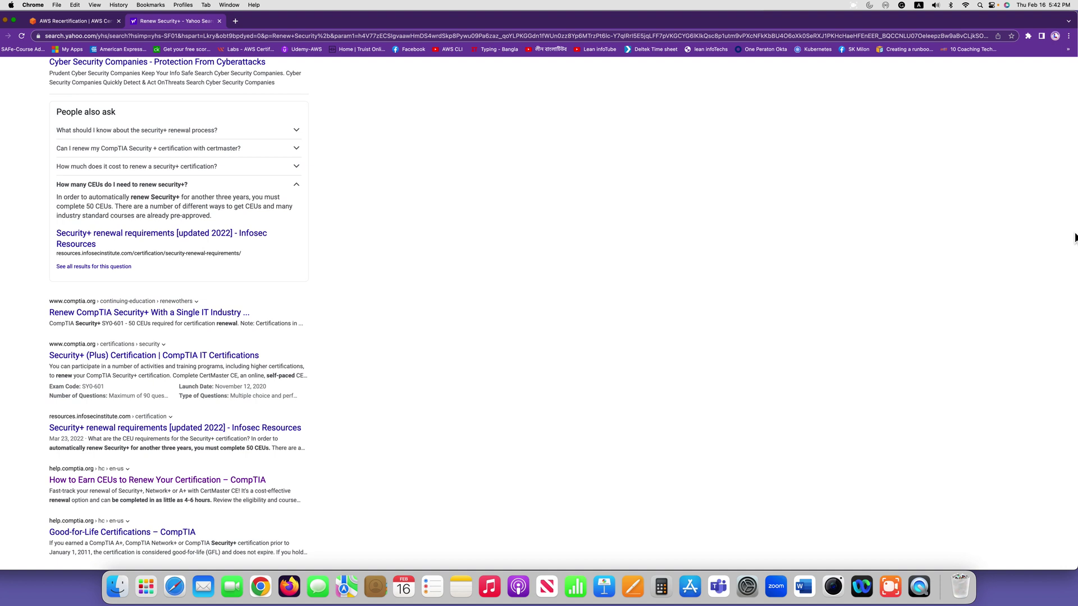
Shrink the Chrome window, then close the Yahoo tab and the AWS window.
{"action": "left_click_drag", "start_coordinate": [1075, 228], "coordinate": [76, 281]}
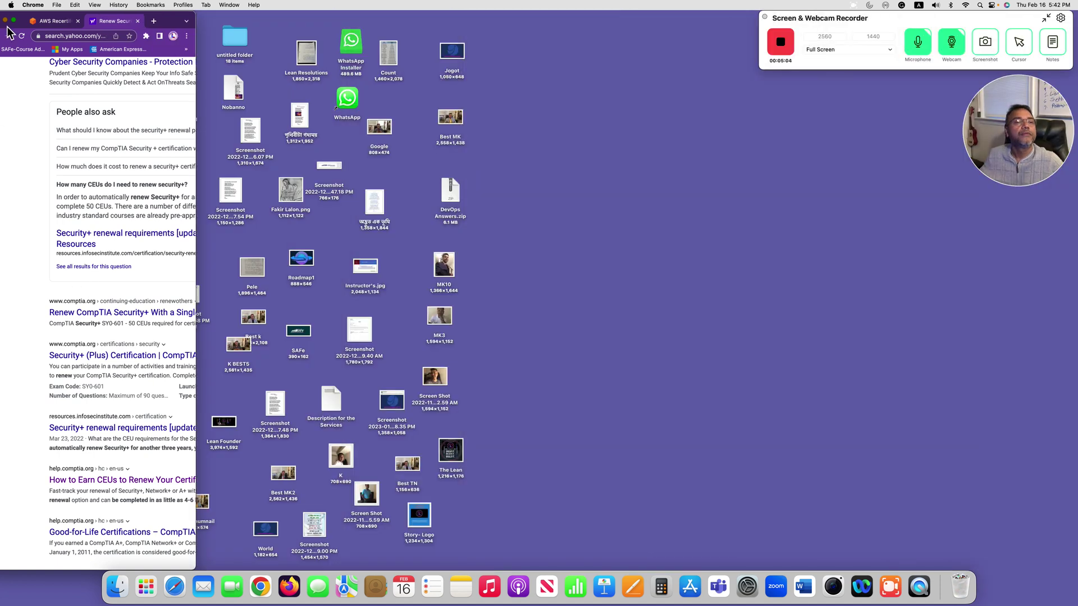
{"action": "left_click", "coordinate": [138, 20]}
{"action": "left_click", "coordinate": [119, 21]}
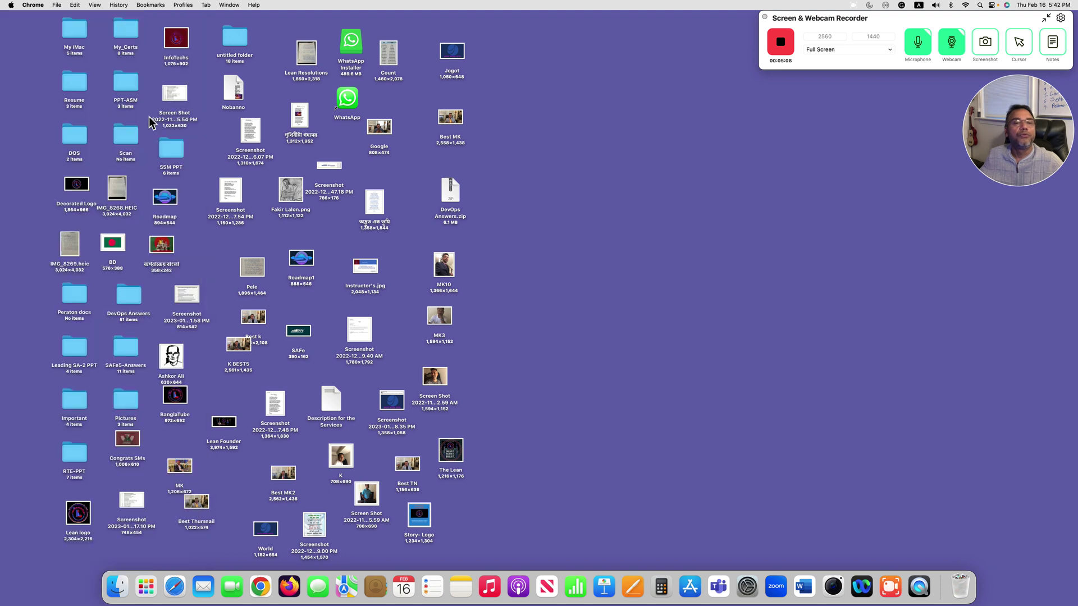